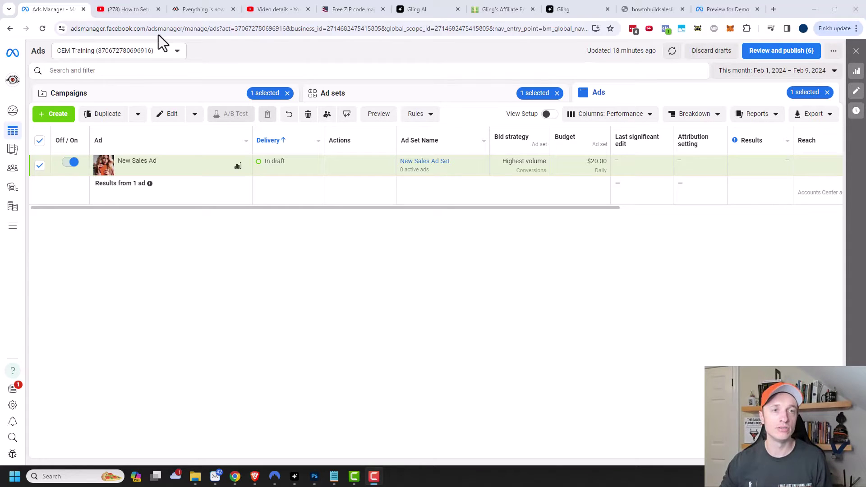
Step: Switch to the YouTube tutorial 'How to Setup the Meta/Facebook Business Manager'
{"action": "left_click", "coordinate": [124, 9]}
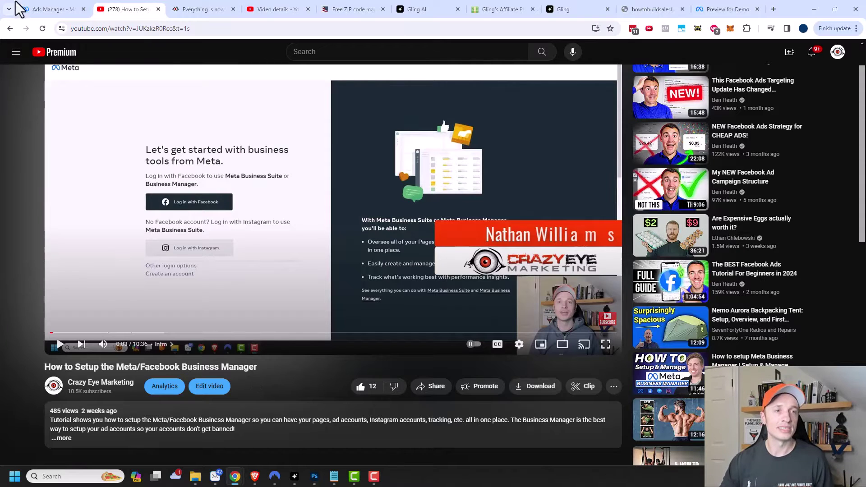
Step: Back in Ads Manager, launch Meta Business Suite in a new tab from All tools
{"action": "left_click", "coordinate": [50, 9]}
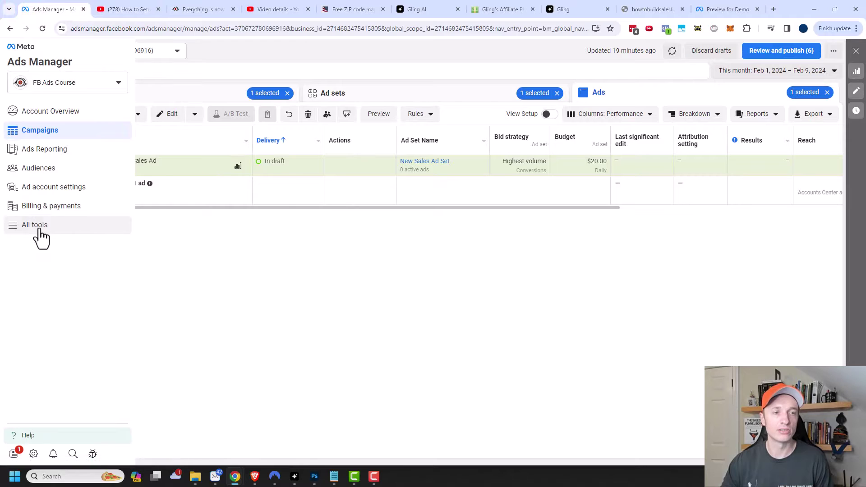
{"action": "left_click", "coordinate": [28, 228]}
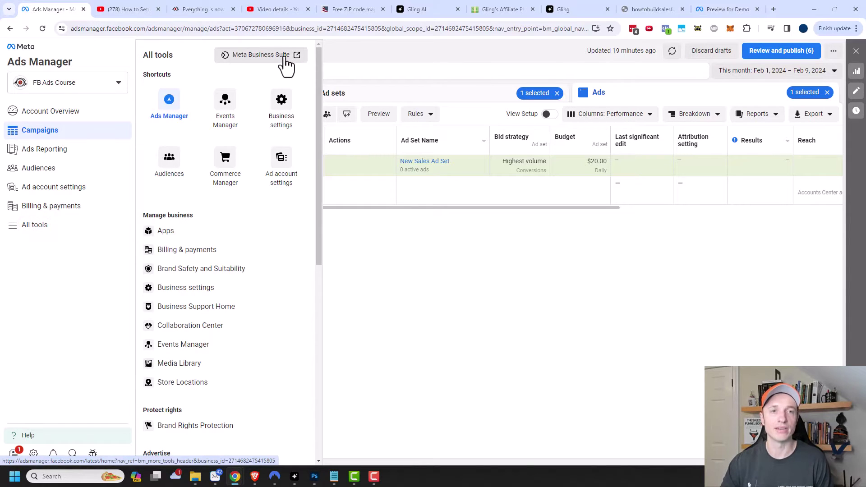
{"action": "left_click", "coordinate": [261, 57]}
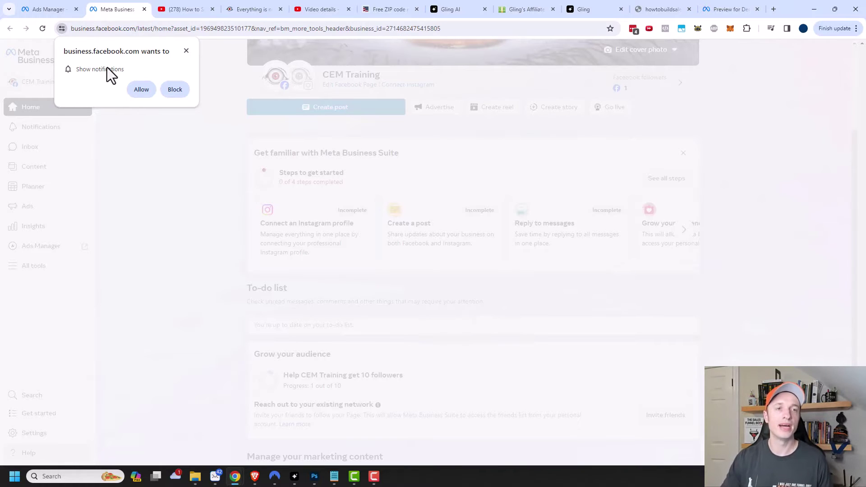
Step: Block the site's notification request on the CEM Training home page
{"action": "left_click", "coordinate": [176, 90]}
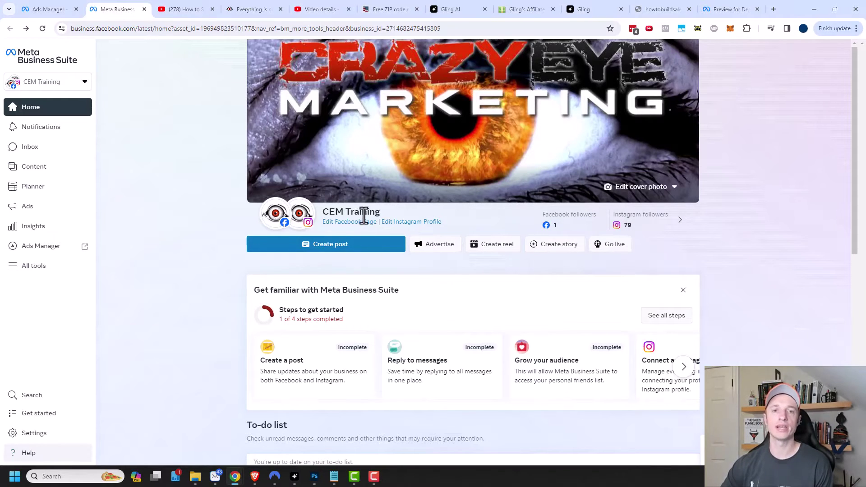
Step: Start a new post and deselect crazy_eye_marketing from its Post to accounts
{"action": "left_click", "coordinate": [349, 244]}
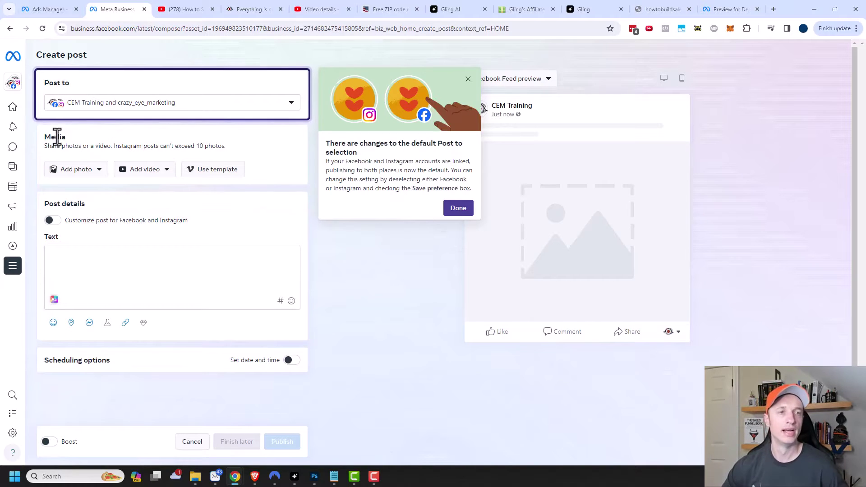
{"action": "left_click", "coordinate": [104, 108]}
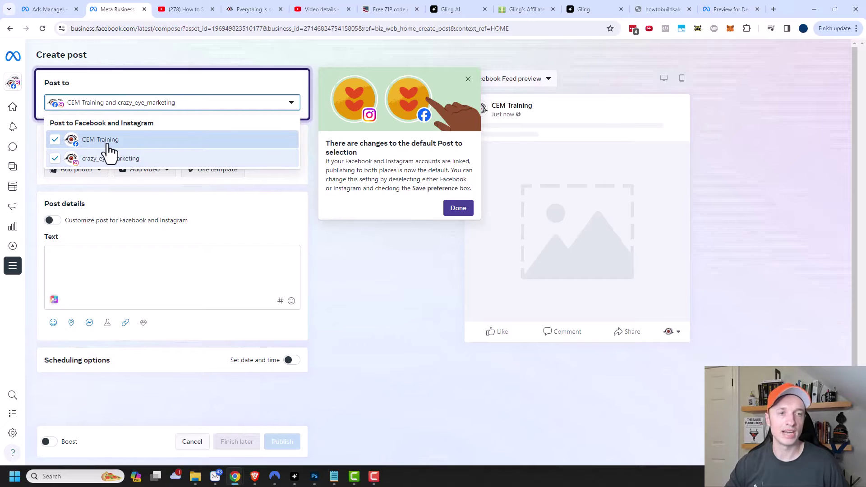
{"action": "left_click", "coordinate": [55, 158]}
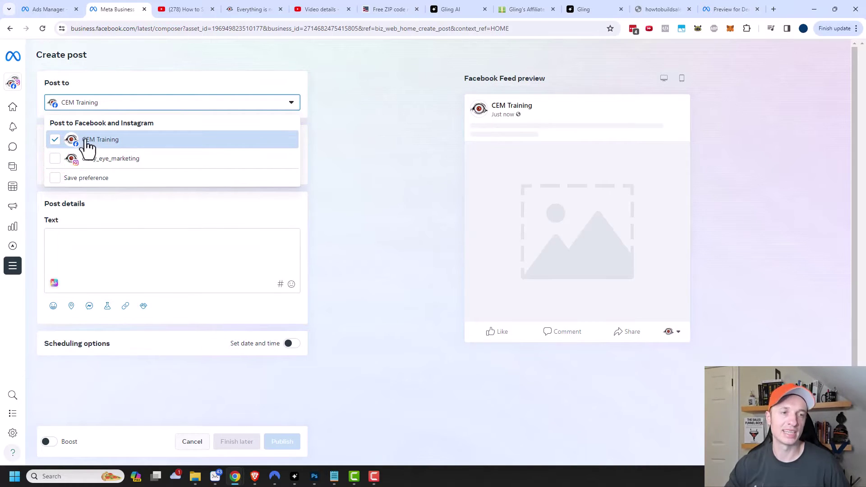
{"action": "left_click", "coordinate": [336, 97]}
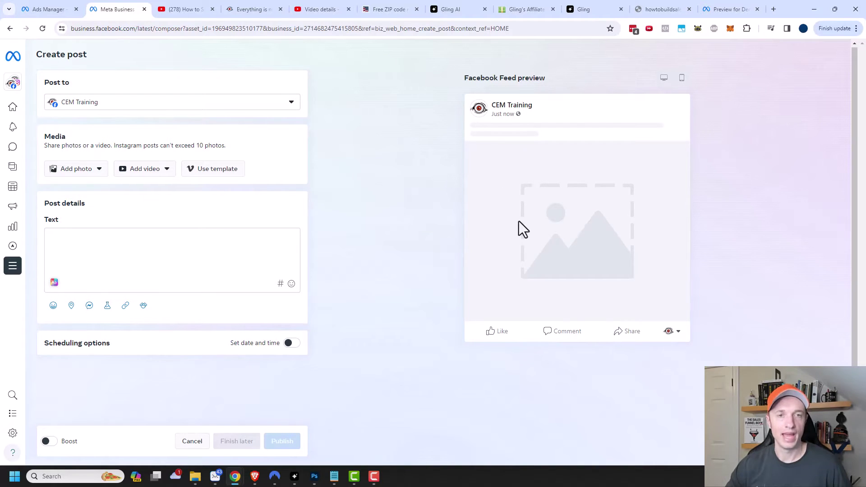
Step: Swap the post's account from CEM Training to crazy_eye_marketing, then abandon it for Home
{"action": "left_click", "coordinate": [209, 99]}
{"action": "left_click", "coordinate": [93, 139]}
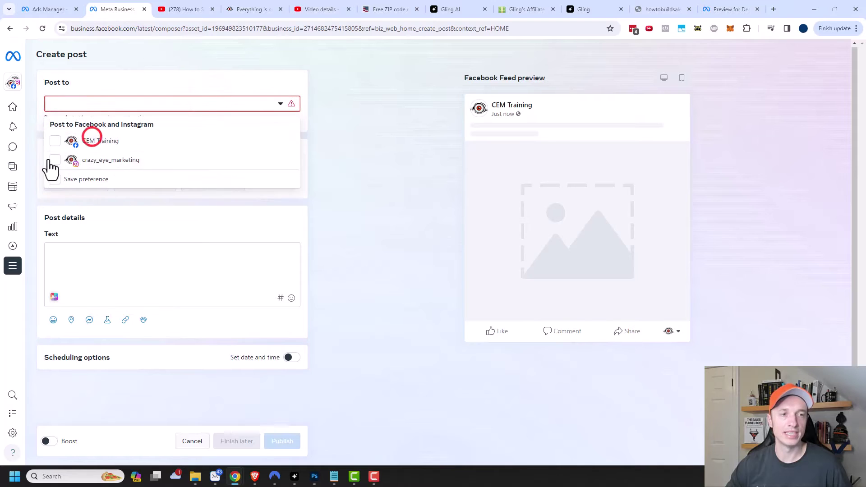
{"action": "left_click", "coordinate": [54, 158]}
{"action": "left_click", "coordinate": [381, 147]}
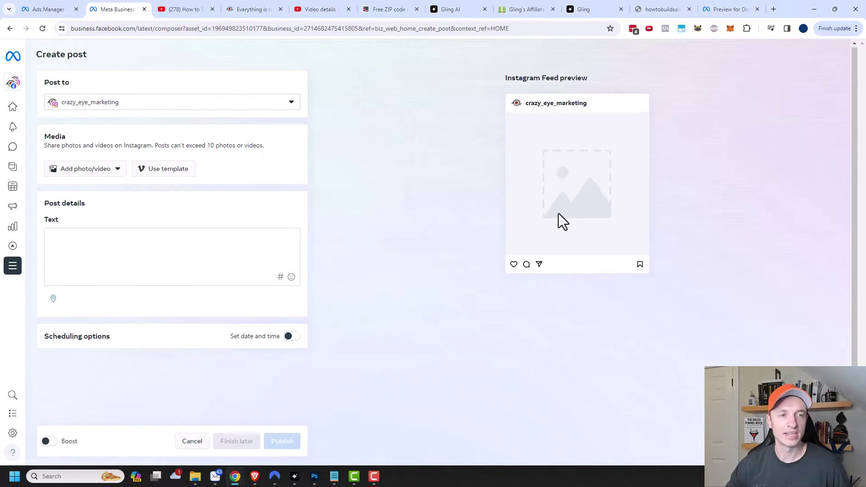
{"action": "left_click", "coordinate": [12, 109]}
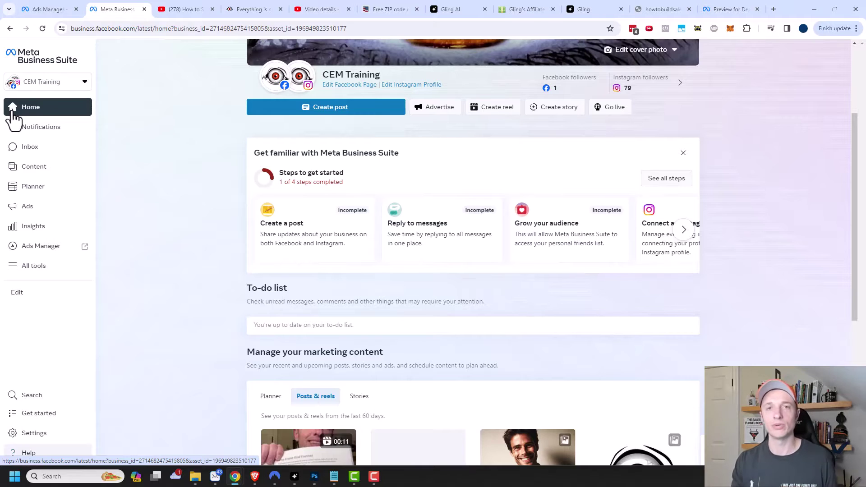
{"action": "scroll", "coordinate": [226, 135], "scroll_direction": "up", "scroll_amount": 1}
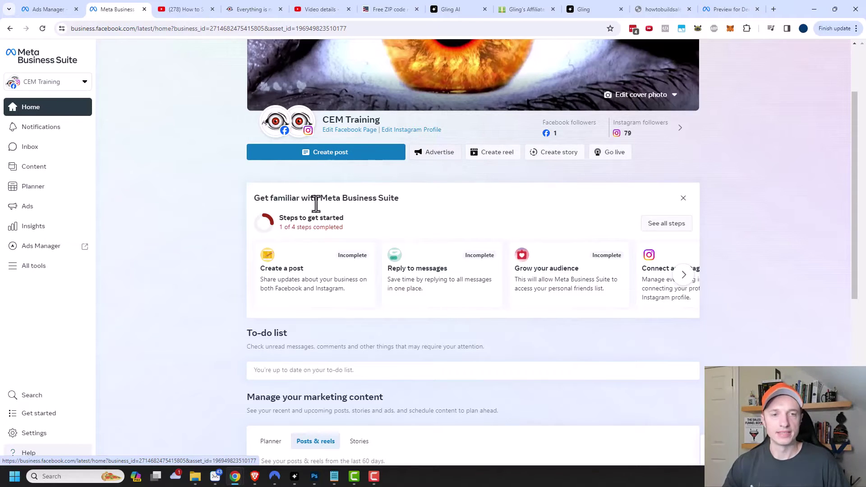
{"action": "scroll", "coordinate": [360, 199], "scroll_direction": "down", "scroll_amount": 2}
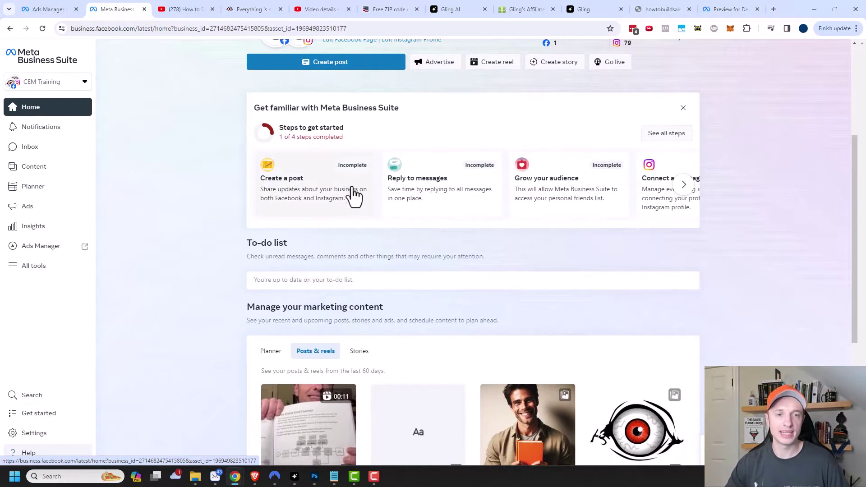
{"action": "scroll", "coordinate": [308, 247], "scroll_direction": "down", "scroll_amount": 1}
{"action": "scroll", "coordinate": [307, 246], "scroll_direction": "down", "scroll_amount": 6}
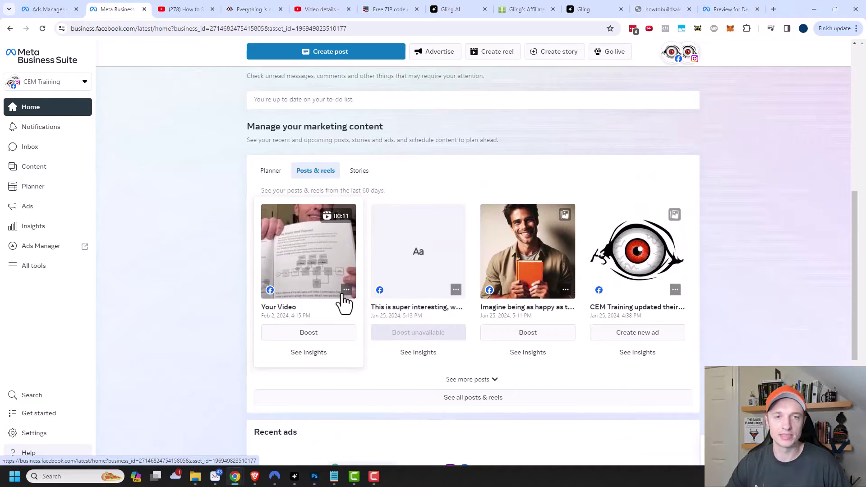
{"action": "scroll", "coordinate": [334, 289], "scroll_direction": "down", "scroll_amount": 4}
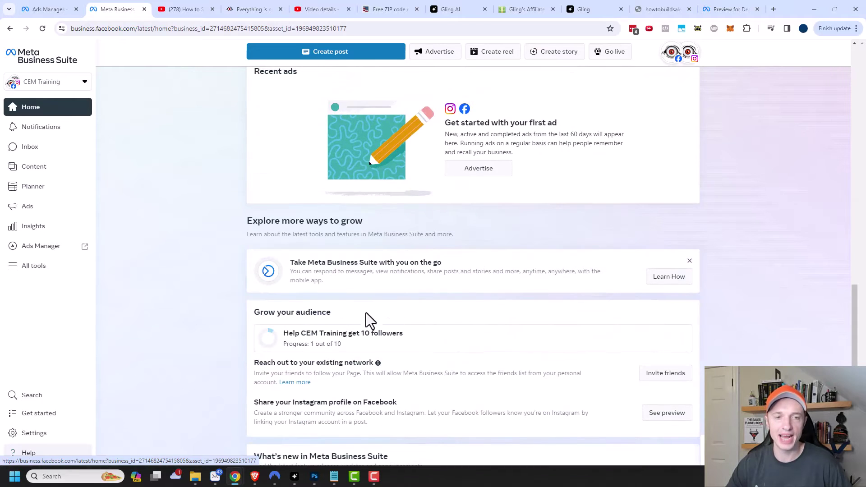
{"action": "scroll", "coordinate": [230, 266], "scroll_direction": "down", "scroll_amount": 2}
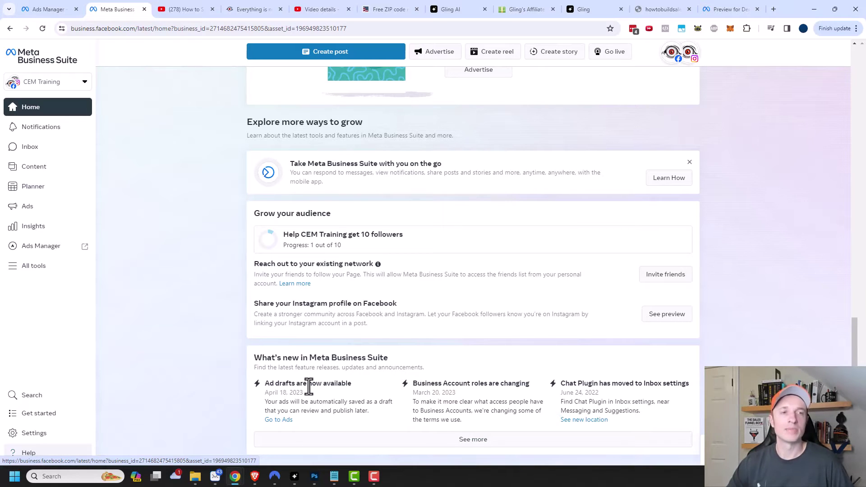
Step: View the notifications panel, then open the Inbox of Messenger and Instagram messages
{"action": "left_click", "coordinate": [53, 128]}
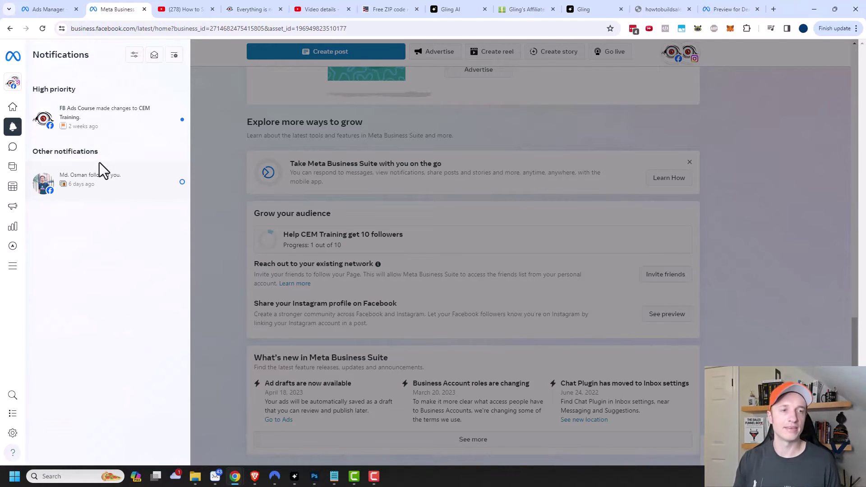
{"action": "left_click", "coordinate": [20, 149]}
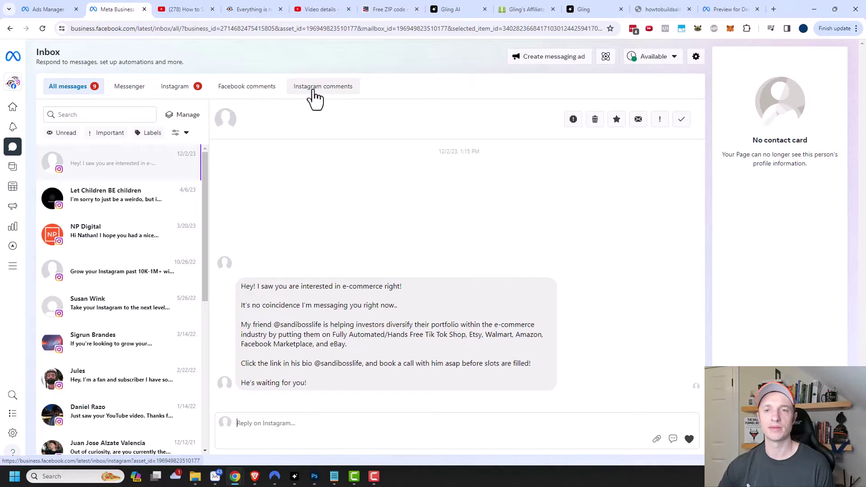
Step: Browse the published posts and reels table, then open the February 2024 Planner
{"action": "left_click", "coordinate": [24, 168]}
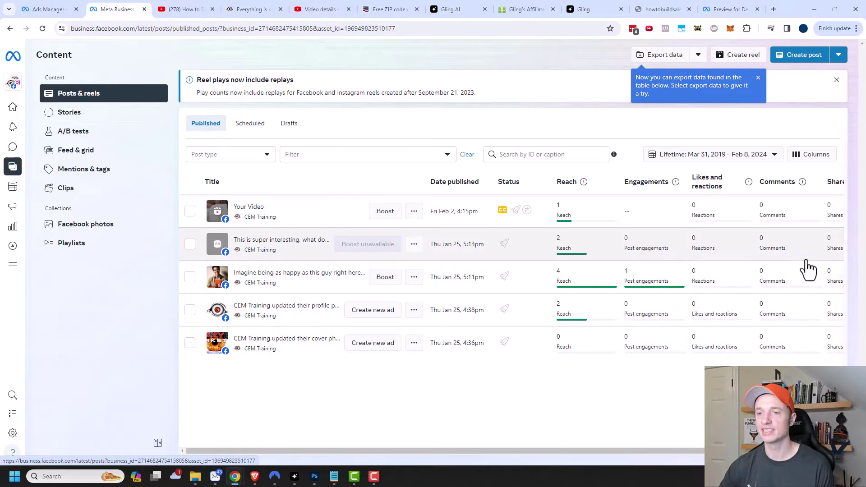
{"action": "scroll", "coordinate": [510, 270], "scroll_direction": "right", "scroll_amount": 3}
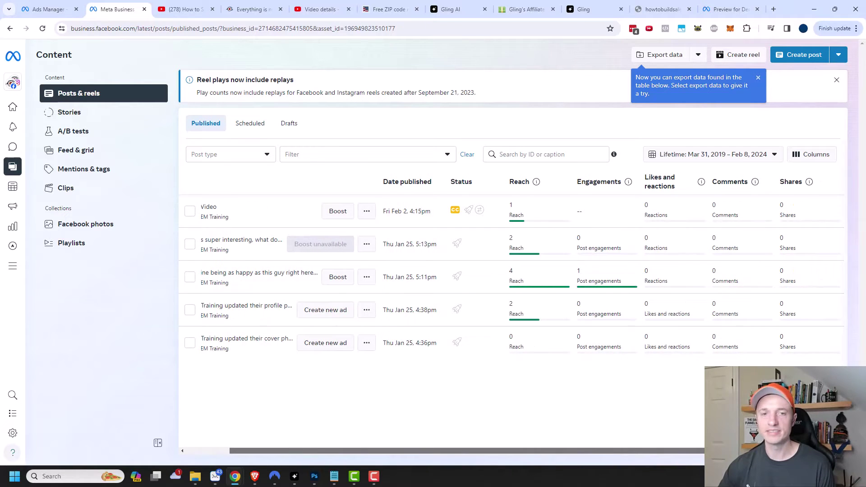
{"action": "scroll", "coordinate": [484, 412], "scroll_direction": "left", "scroll_amount": 3}
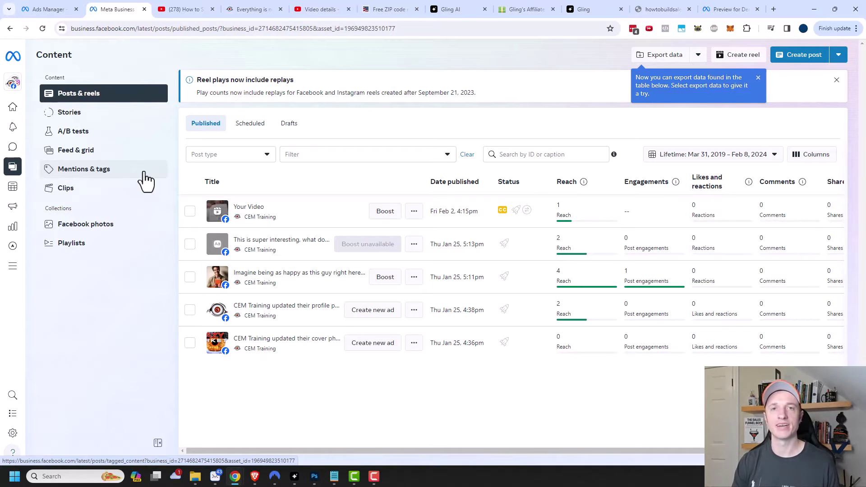
{"action": "left_click", "coordinate": [23, 186]}
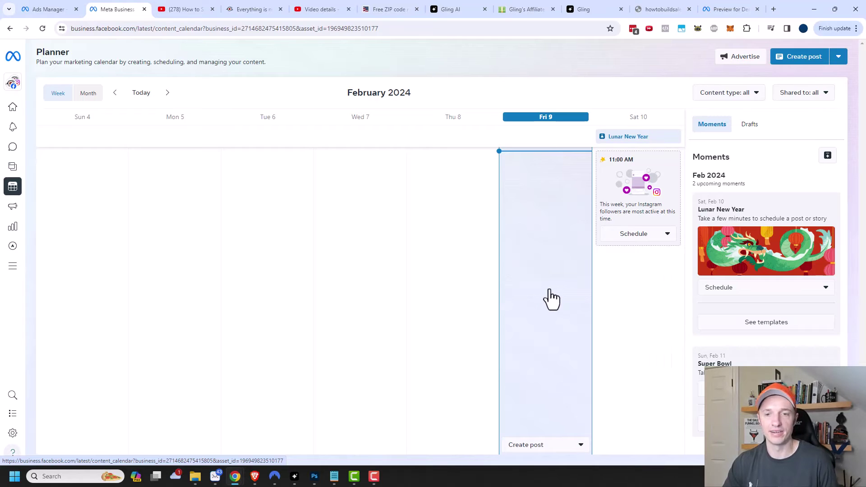
Step: Start a post scheduled for Saturday, February 10 and review its accounts
{"action": "left_click", "coordinate": [648, 314]}
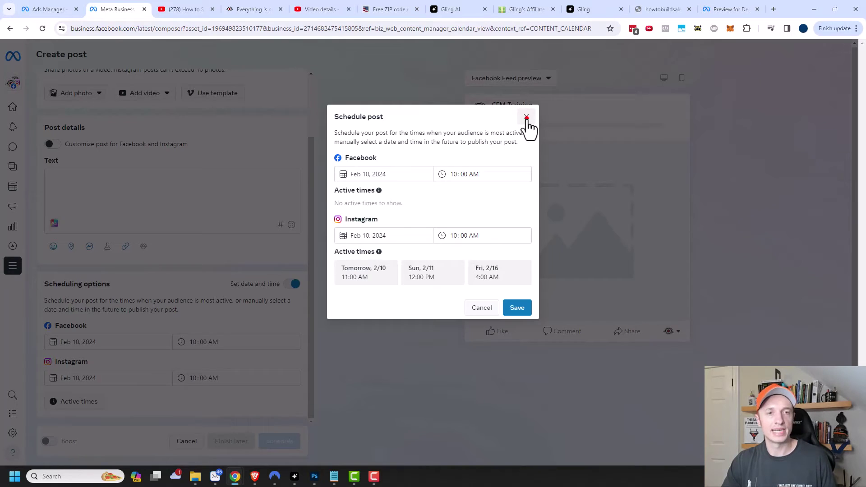
{"action": "left_click", "coordinate": [527, 118]}
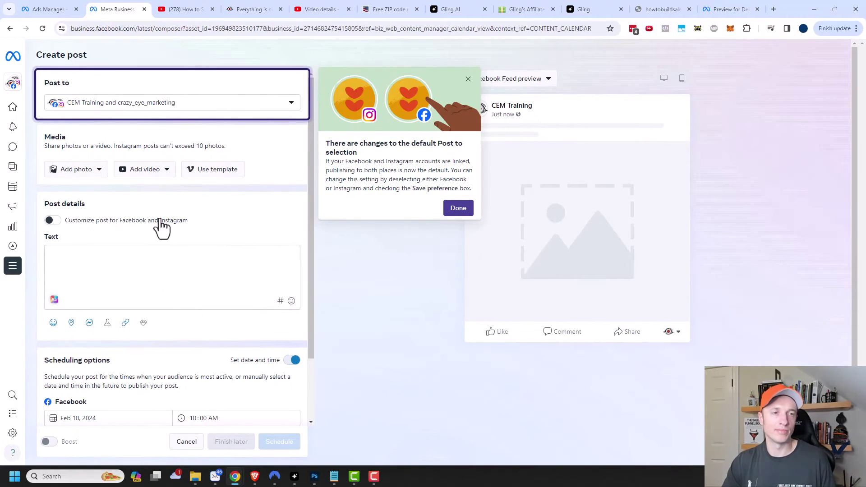
{"action": "left_click", "coordinate": [170, 105]}
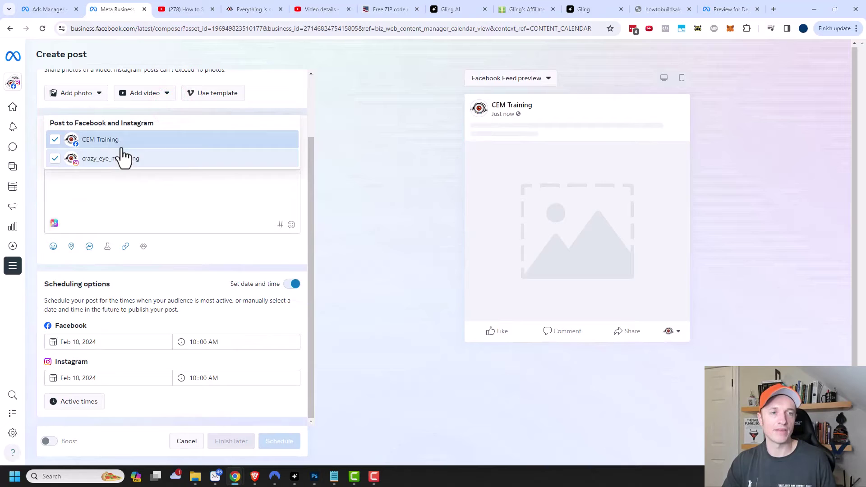
{"action": "left_click", "coordinate": [354, 161]}
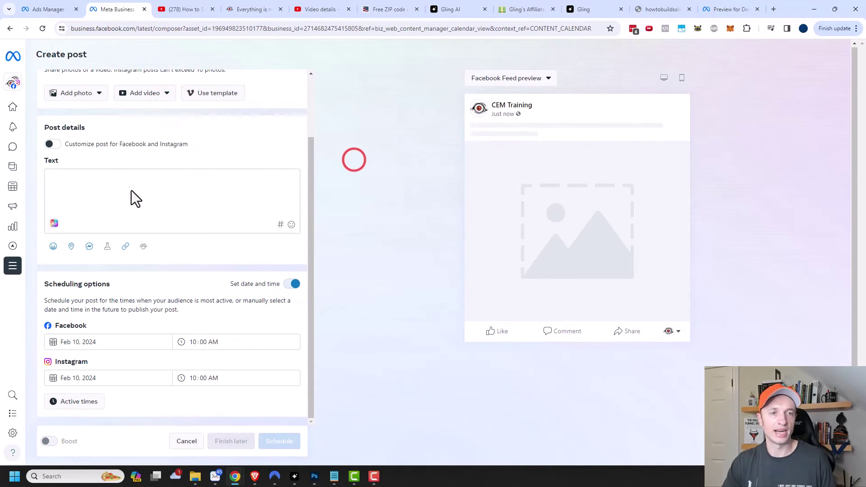
Step: Customize the post separately for Instagram, then leave it for the Ads summary
{"action": "left_click", "coordinate": [50, 144]}
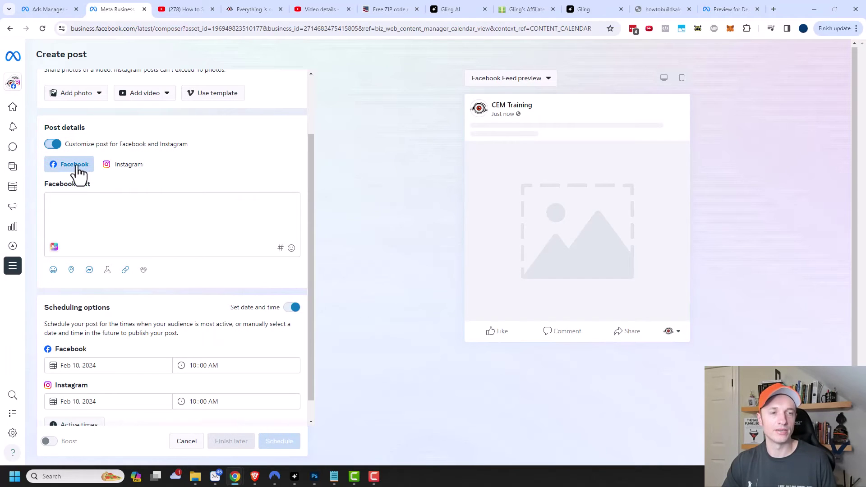
{"action": "left_click", "coordinate": [134, 166]}
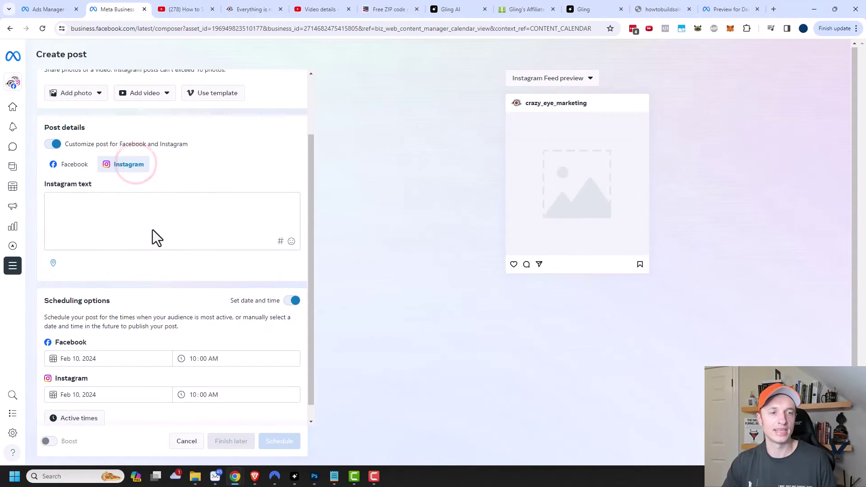
{"action": "scroll", "coordinate": [131, 369], "scroll_direction": "down", "scroll_amount": 1}
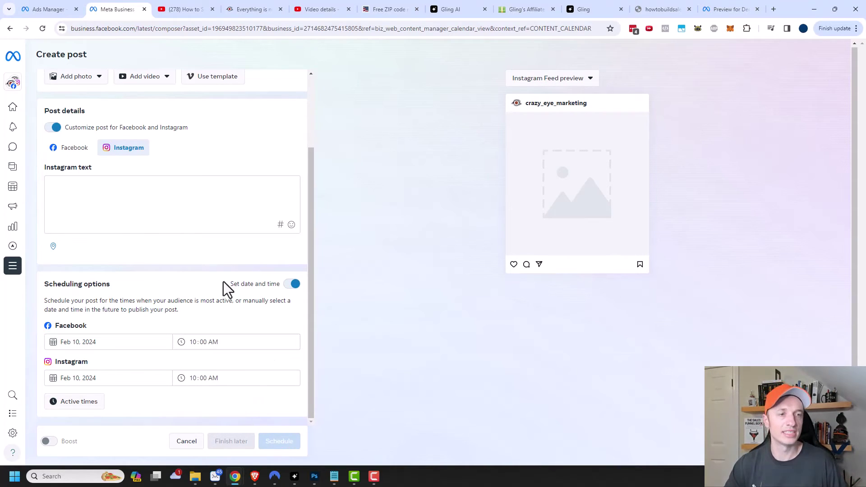
{"action": "left_click", "coordinate": [18, 208]}
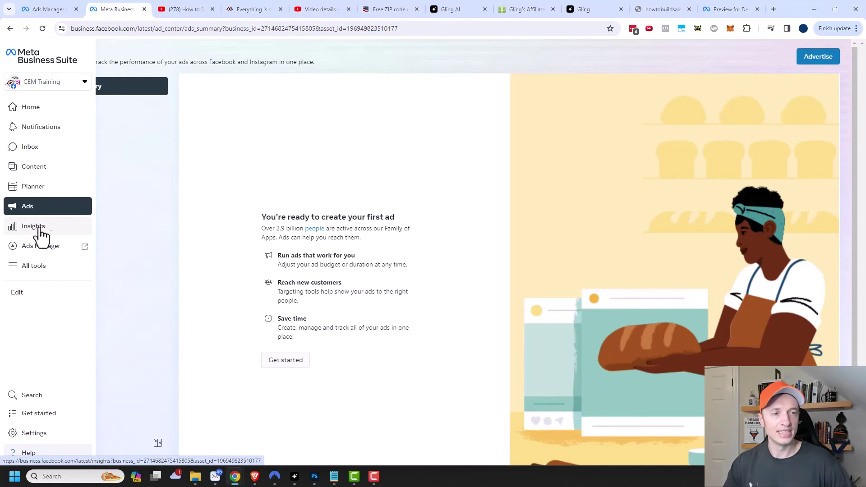
Step: Open Insights, dismiss the weekly review, and read the 28-day reach overview
{"action": "left_click", "coordinate": [15, 226]}
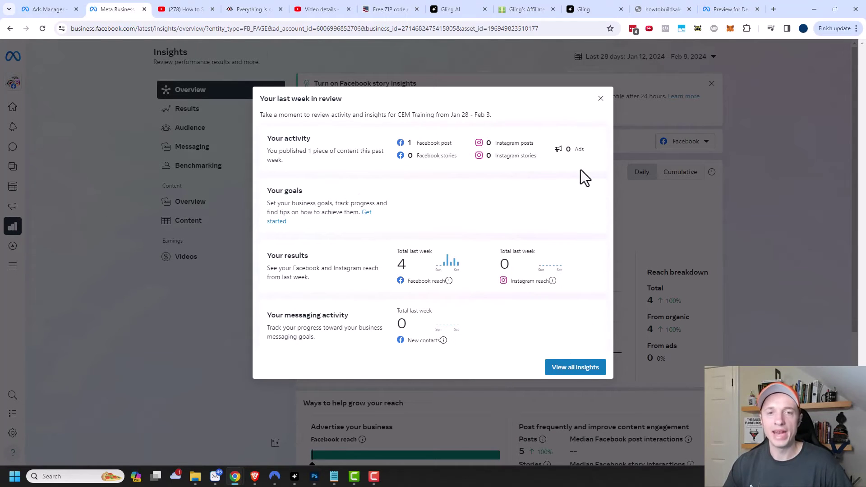
{"action": "left_click", "coordinate": [601, 99]}
{"action": "scroll", "coordinate": [555, 303], "scroll_direction": "down", "scroll_amount": 1}
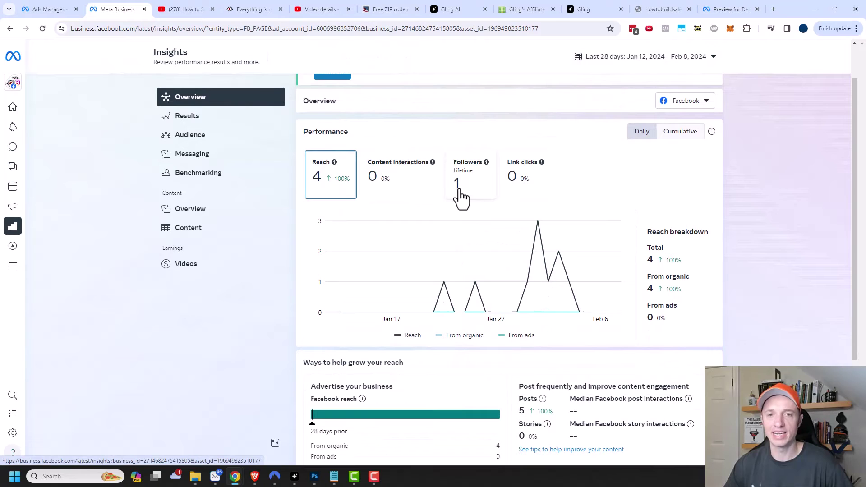
{"action": "scroll", "coordinate": [570, 189], "scroll_direction": "down", "scroll_amount": 1}
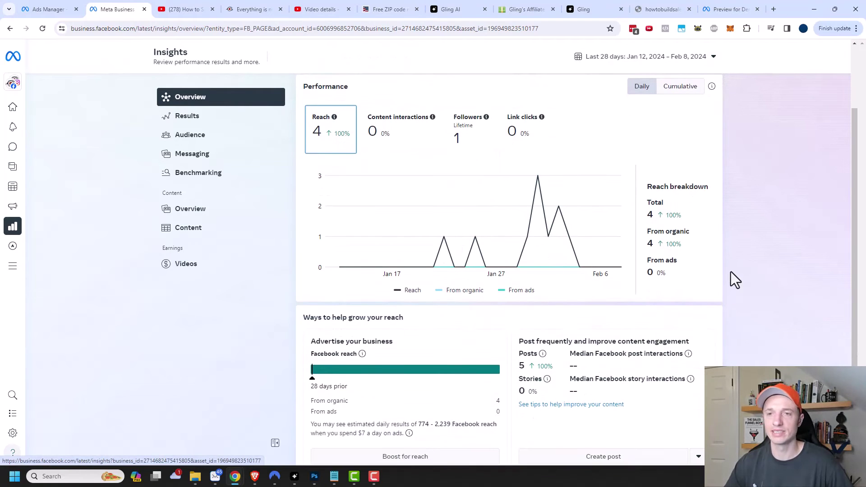
{"action": "scroll", "coordinate": [555, 316], "scroll_direction": "down", "scroll_amount": 2}
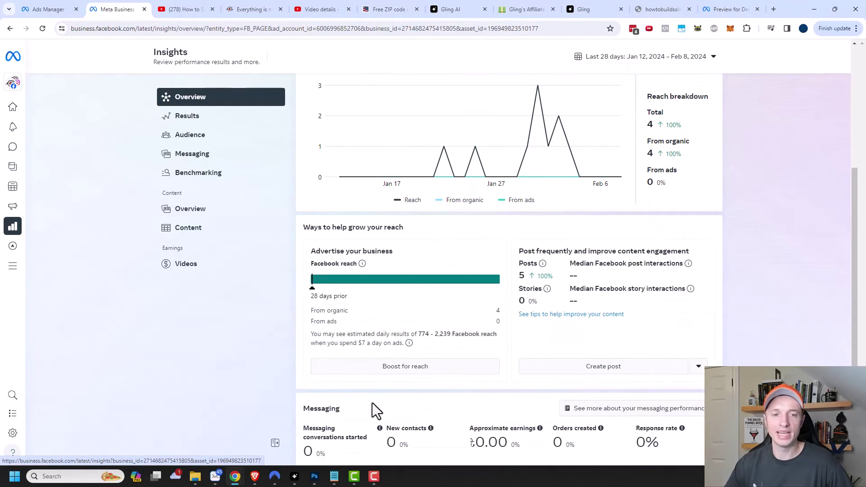
Step: Check Results and Audience, toggling Current and Potential audience, then view Messaging performance
{"action": "left_click", "coordinate": [195, 118]}
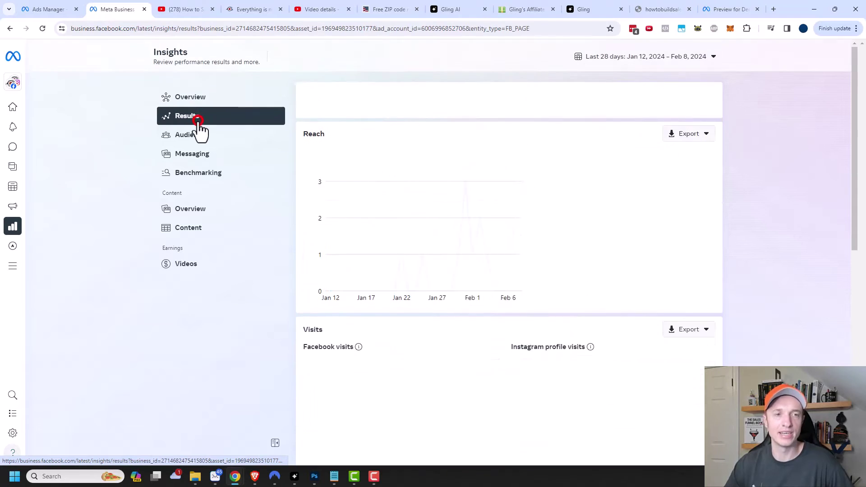
{"action": "left_click", "coordinate": [211, 134]}
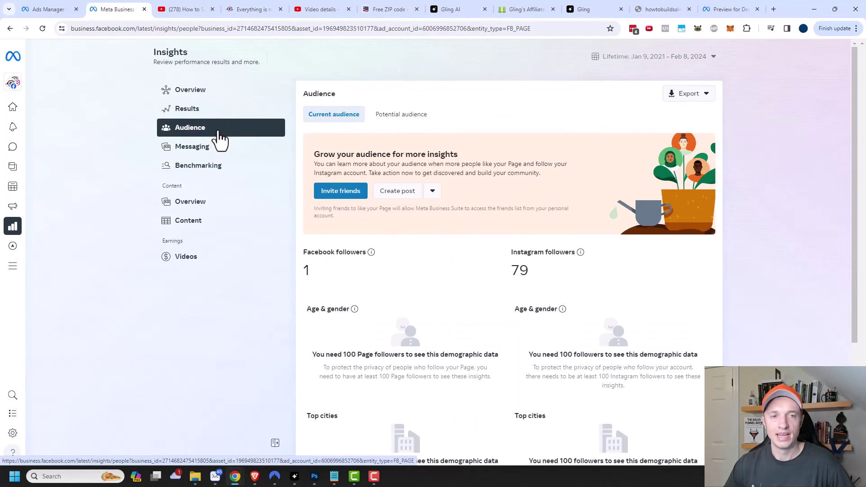
{"action": "left_click", "coordinate": [388, 117]}
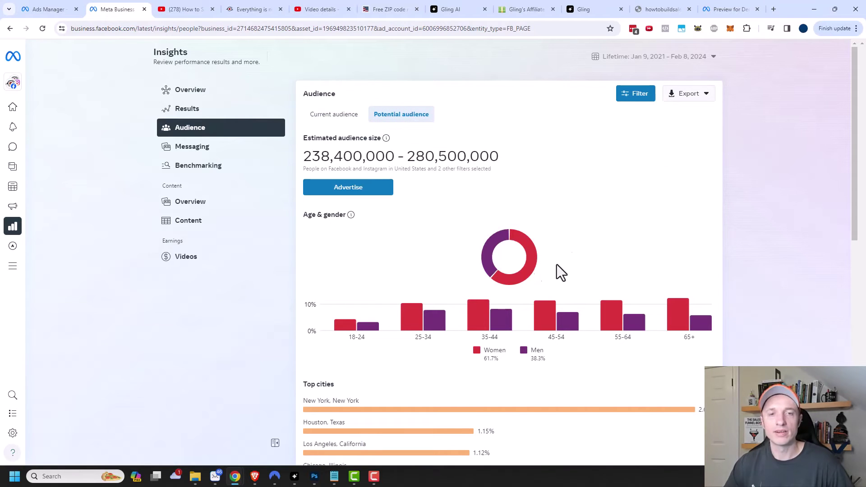
{"action": "left_click", "coordinate": [339, 118]}
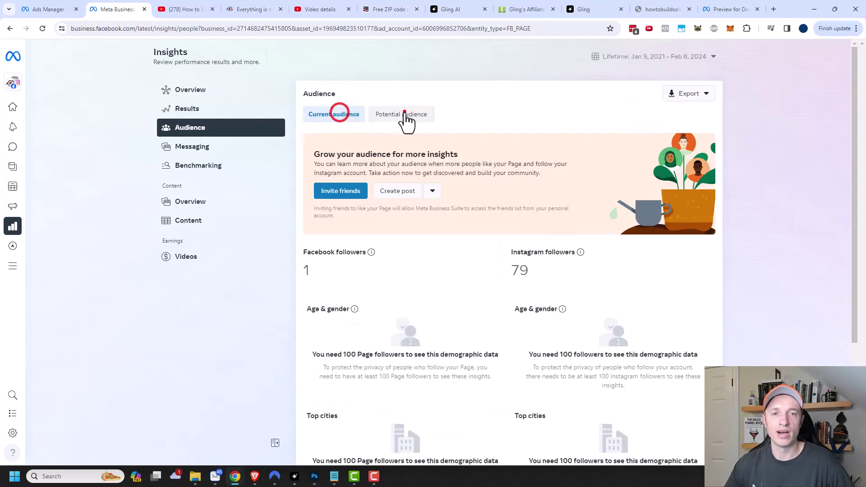
{"action": "left_click", "coordinate": [404, 117]}
{"action": "left_click", "coordinate": [330, 118]}
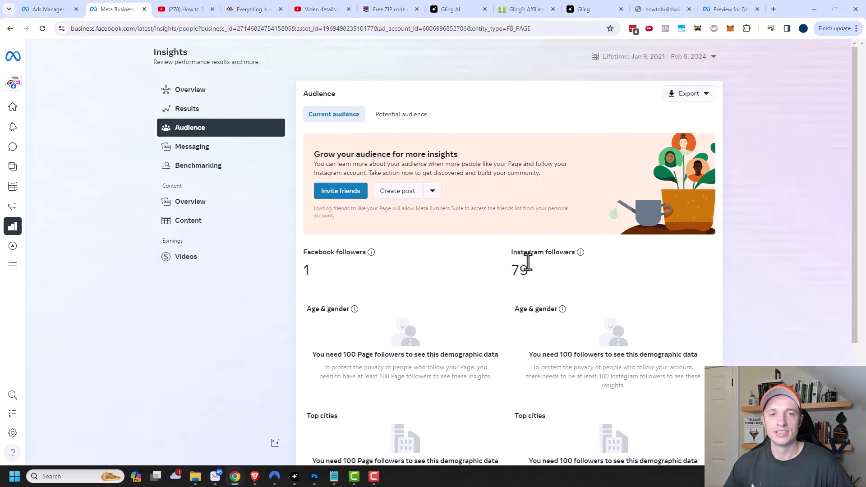
{"action": "left_click", "coordinate": [403, 115]}
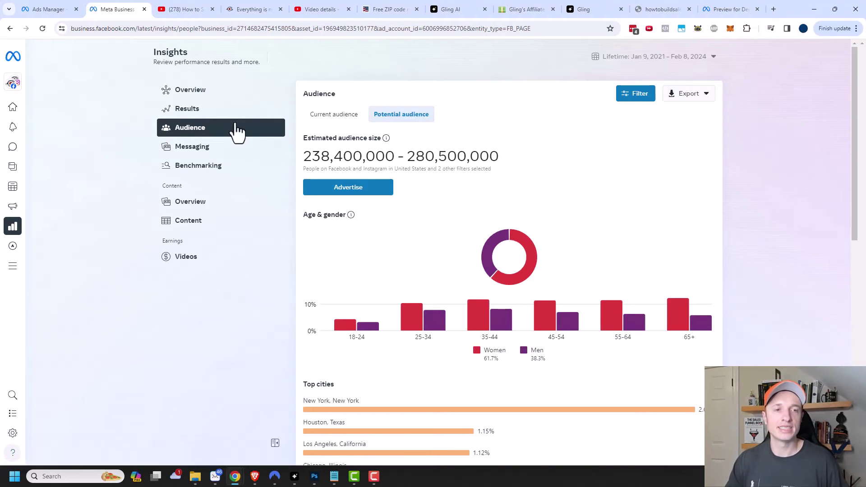
{"action": "left_click", "coordinate": [213, 145]}
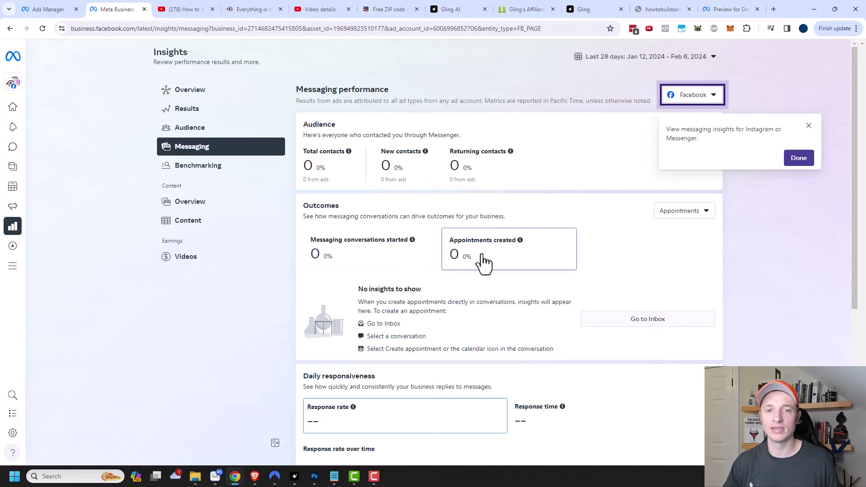
Step: Open Benchmarking, dismiss its intro, and list Instagram businesses to watch
{"action": "scroll", "coordinate": [503, 263], "scroll_direction": "down", "scroll_amount": 3}
{"action": "scroll", "coordinate": [527, 188], "scroll_direction": "up", "scroll_amount": 1}
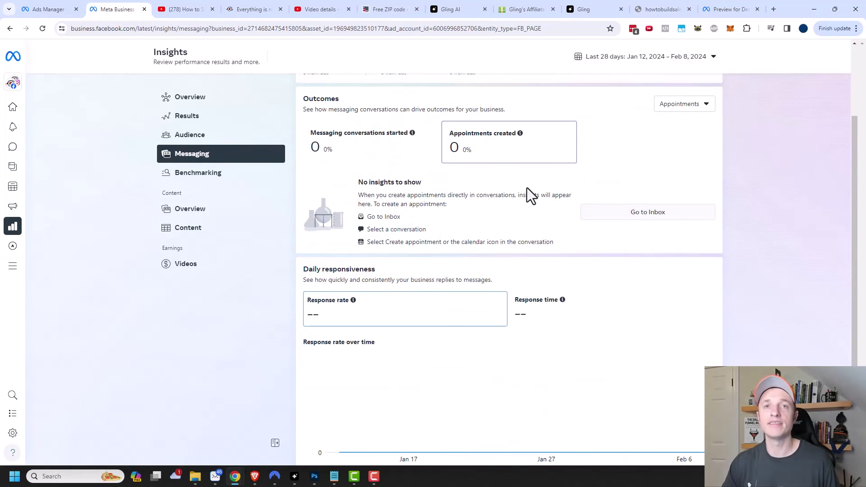
{"action": "scroll", "coordinate": [529, 209], "scroll_direction": "up", "scroll_amount": 1}
{"action": "left_click", "coordinate": [204, 174]}
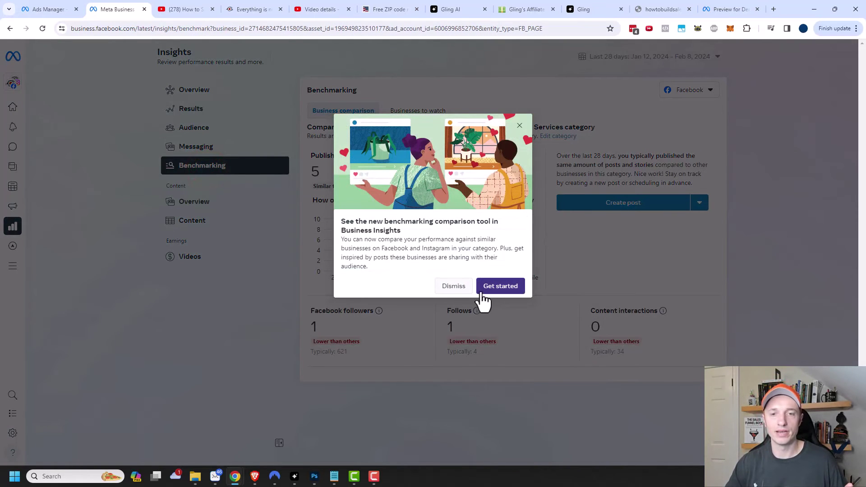
{"action": "left_click", "coordinate": [483, 291]}
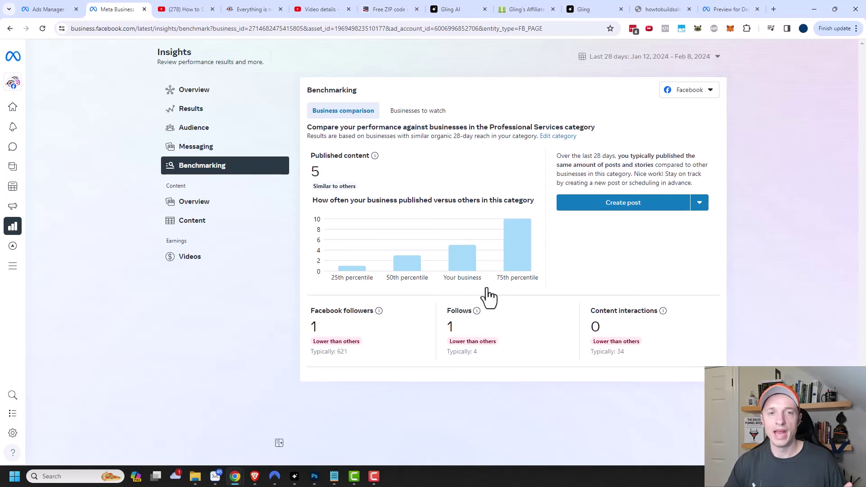
{"action": "left_click", "coordinate": [404, 110]}
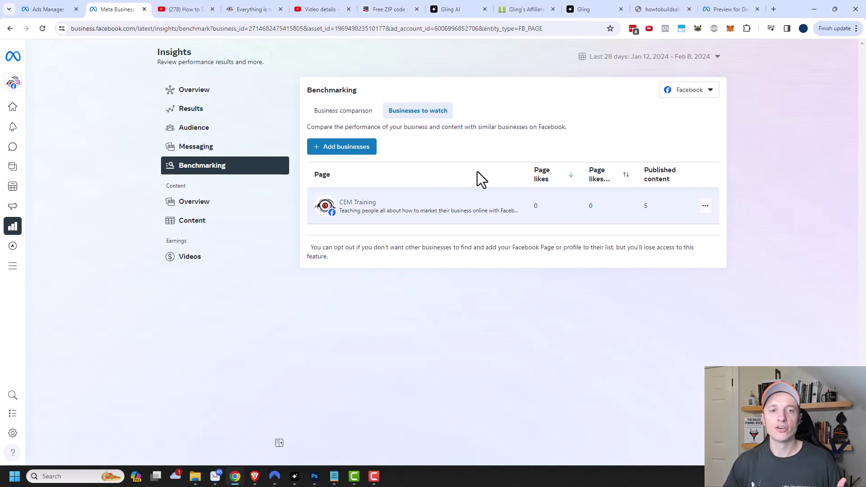
{"action": "left_click", "coordinate": [704, 90]}
{"action": "left_click", "coordinate": [705, 124]}
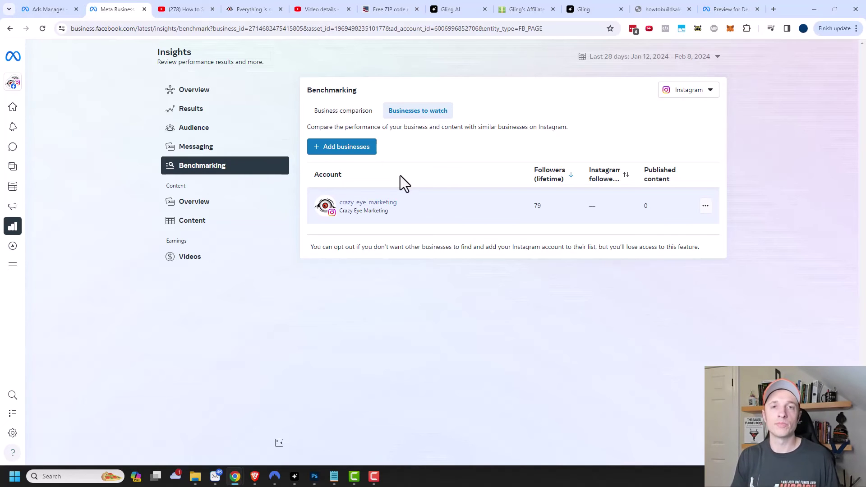
Step: Open the Insights Content table of the five recent posts and scroll it sideways
{"action": "left_click", "coordinate": [206, 201]}
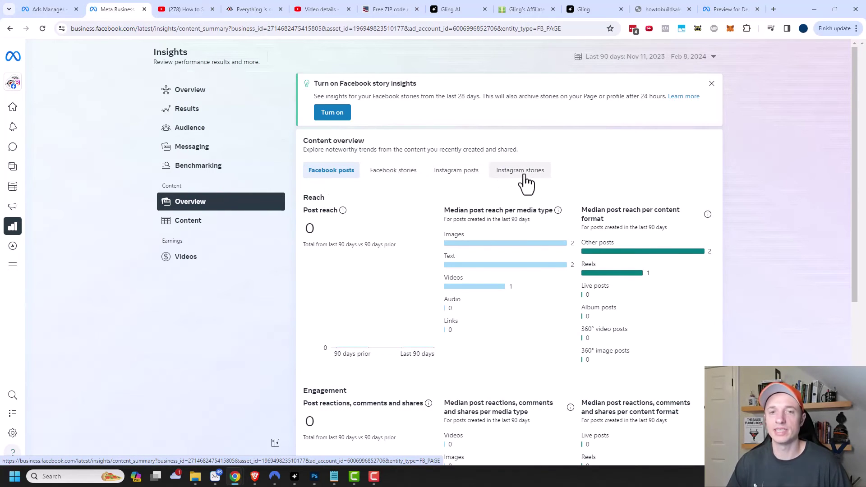
{"action": "left_click", "coordinate": [172, 222]}
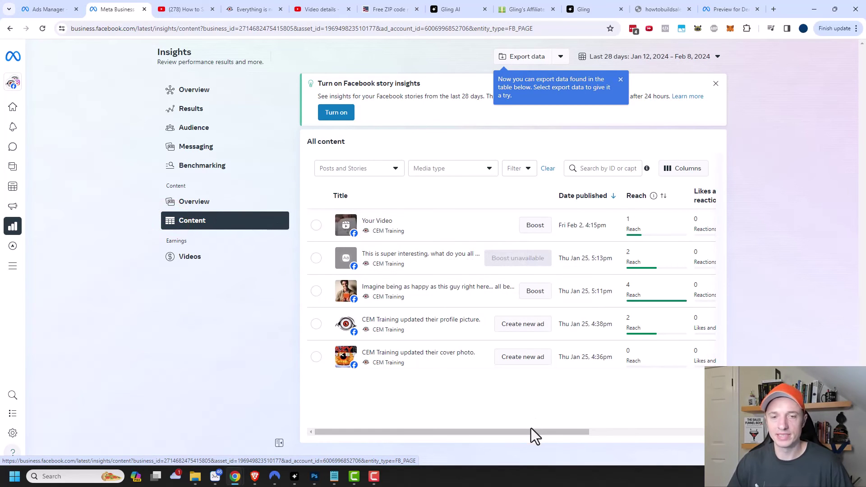
{"action": "left_click_drag", "start_coordinate": [532, 429], "coordinate": [691, 409]}
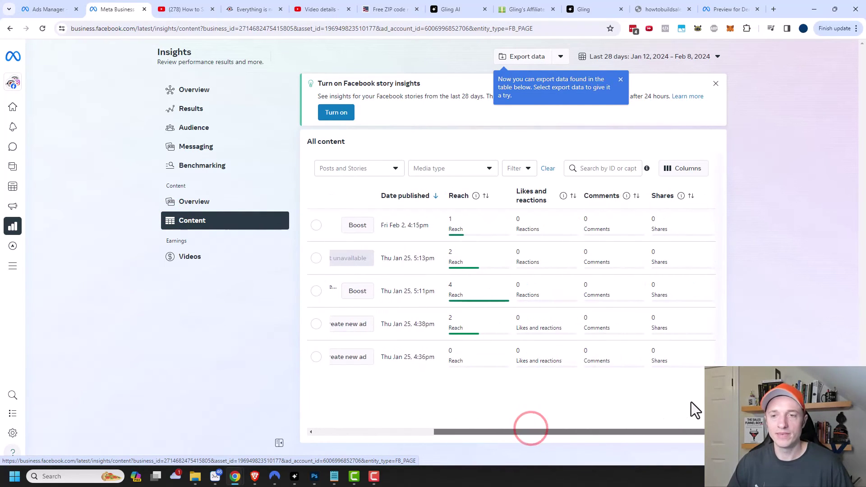
{"action": "scroll", "coordinate": [497, 246], "scroll_direction": "left", "scroll_amount": 10}
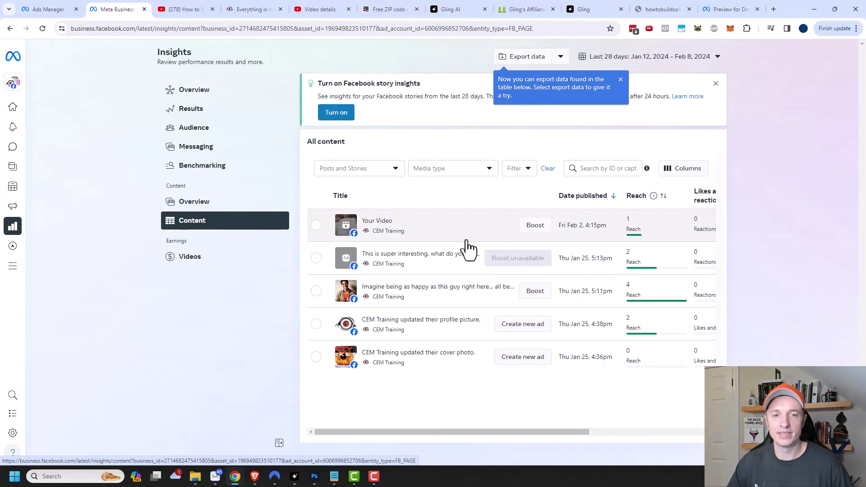
Step: View the orange-book post's detailed insights, then go back to the content list
{"action": "left_click", "coordinate": [440, 298]}
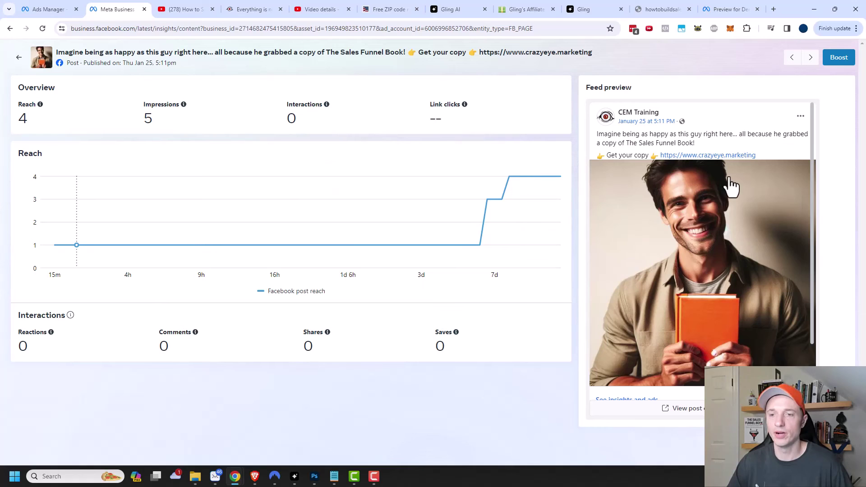
{"action": "scroll", "coordinate": [675, 311], "scroll_direction": "down", "scroll_amount": 2}
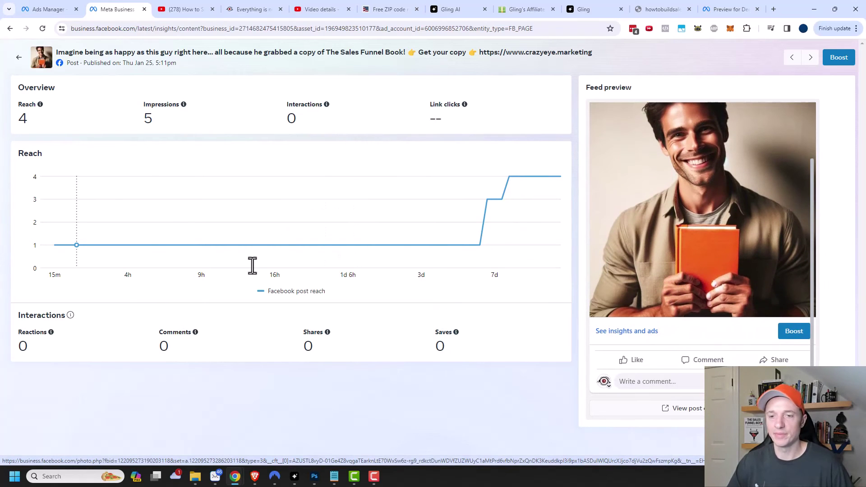
{"action": "left_click", "coordinate": [18, 59]}
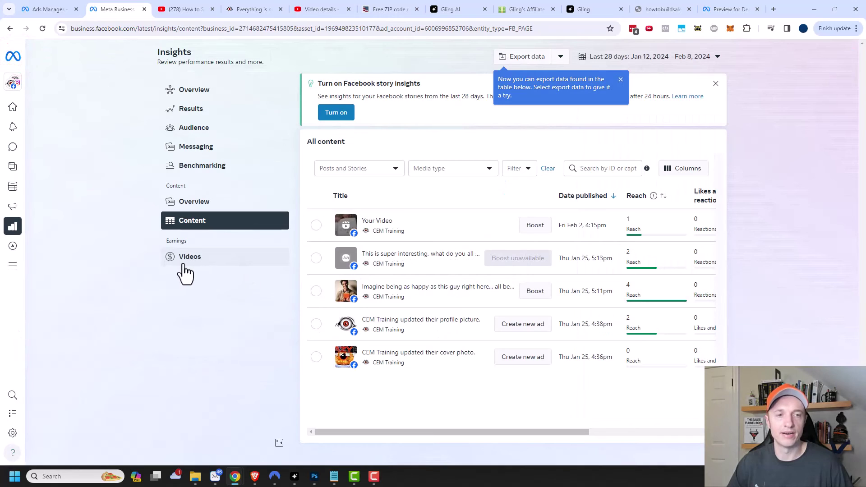
Step: Show the Video earnings insights, with $0.00 in Stars over the last 28 days
{"action": "left_click", "coordinate": [192, 258]}
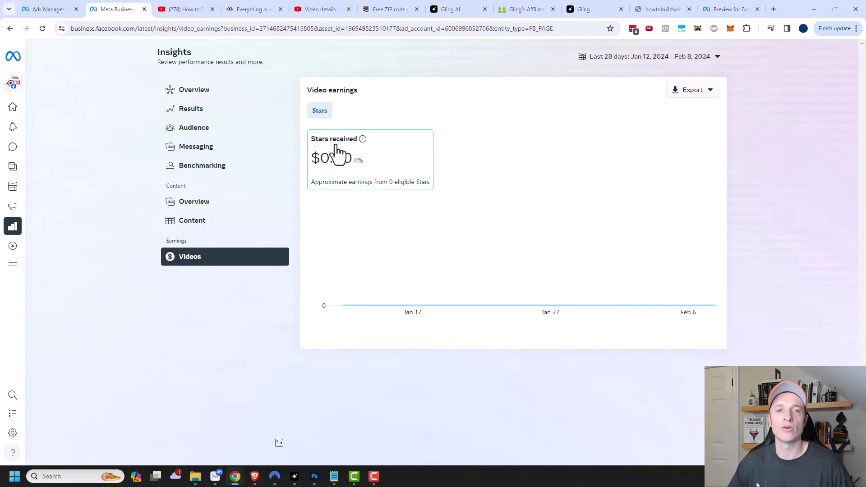
{"action": "mouse_move", "coordinate": [18, 240]}
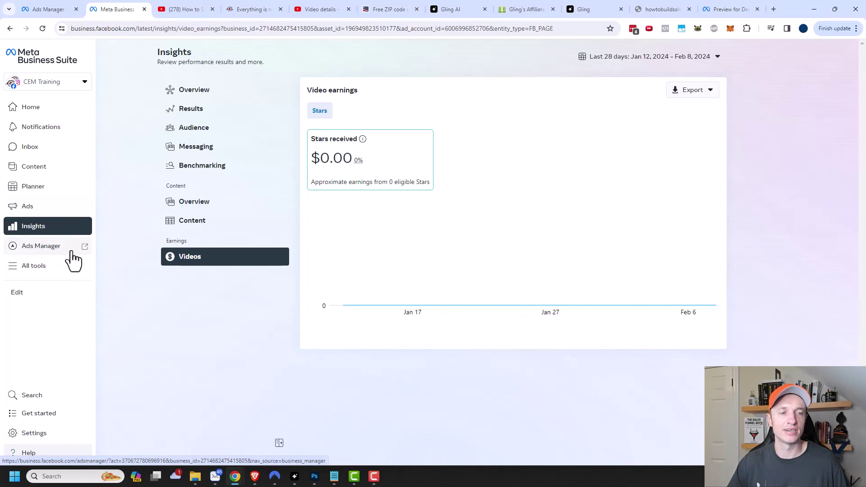
Step: Review the All tools list, then switch to the YouTube Business Manager setup video
{"action": "left_click", "coordinate": [34, 267]}
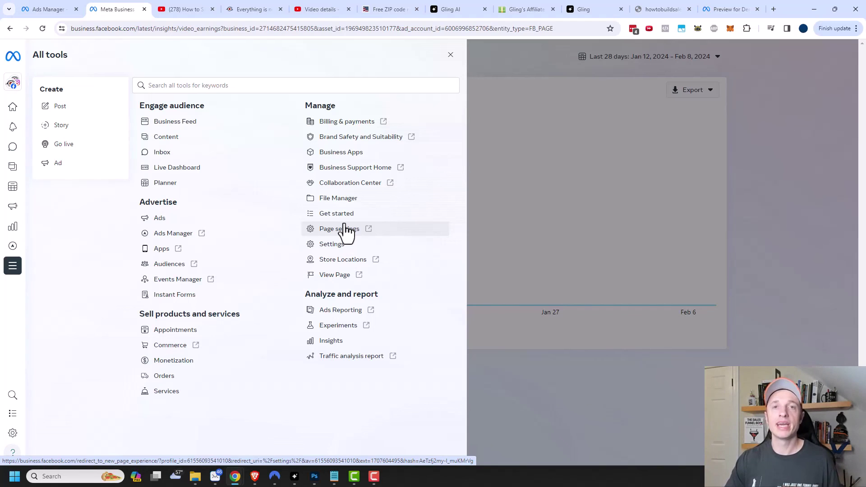
{"action": "left_click", "coordinate": [179, 9]}
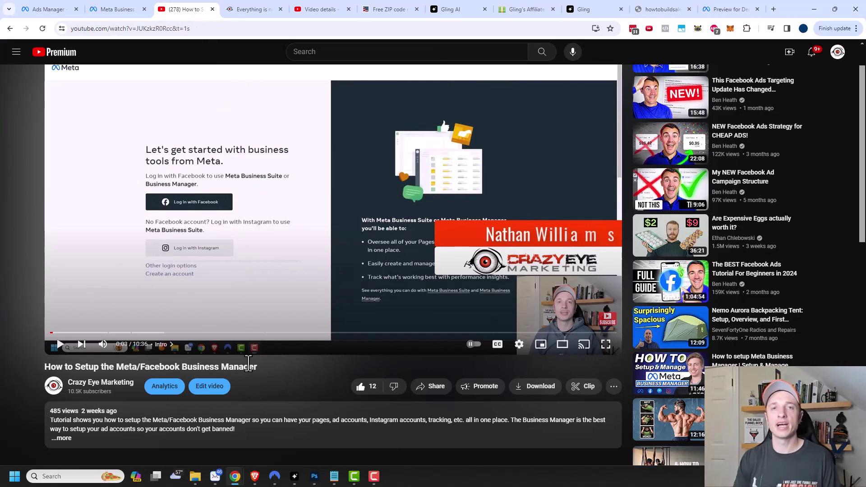
Step: Back in Meta Business Suite, close the All tools panel and open the Inbox
{"action": "left_click", "coordinate": [118, 9]}
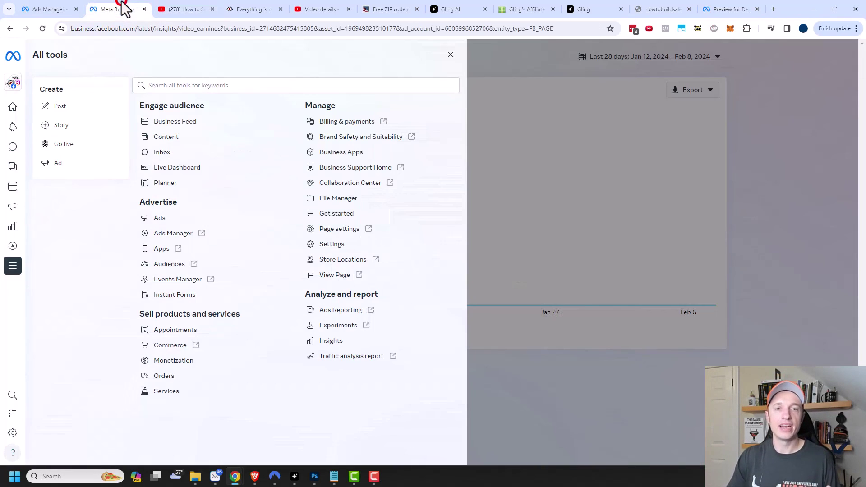
{"action": "left_click", "coordinate": [766, 220]}
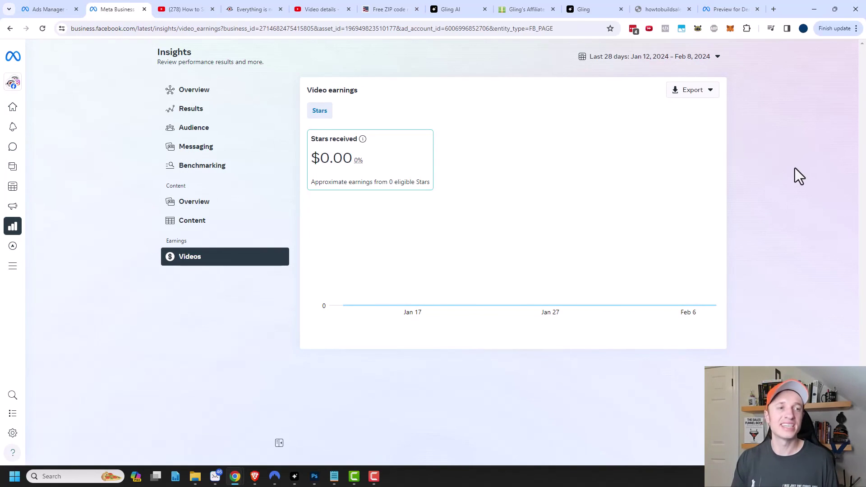
{"action": "mouse_move", "coordinate": [17, 158]}
{"action": "left_click", "coordinate": [49, 146]}
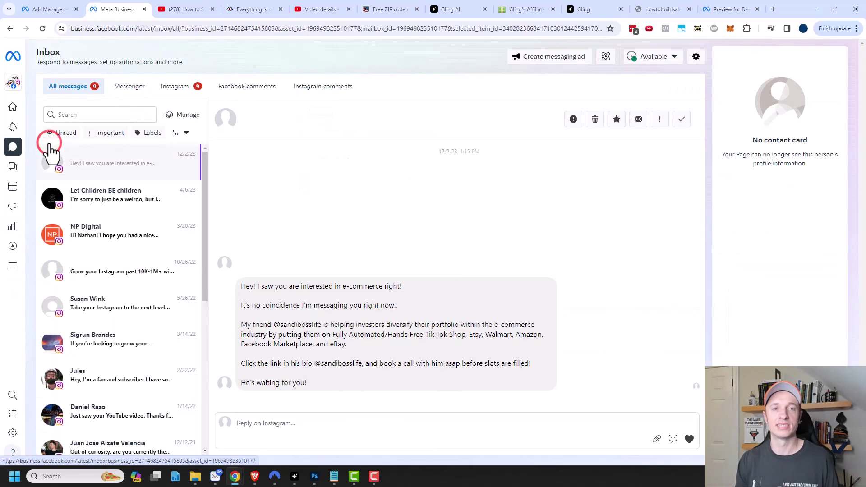